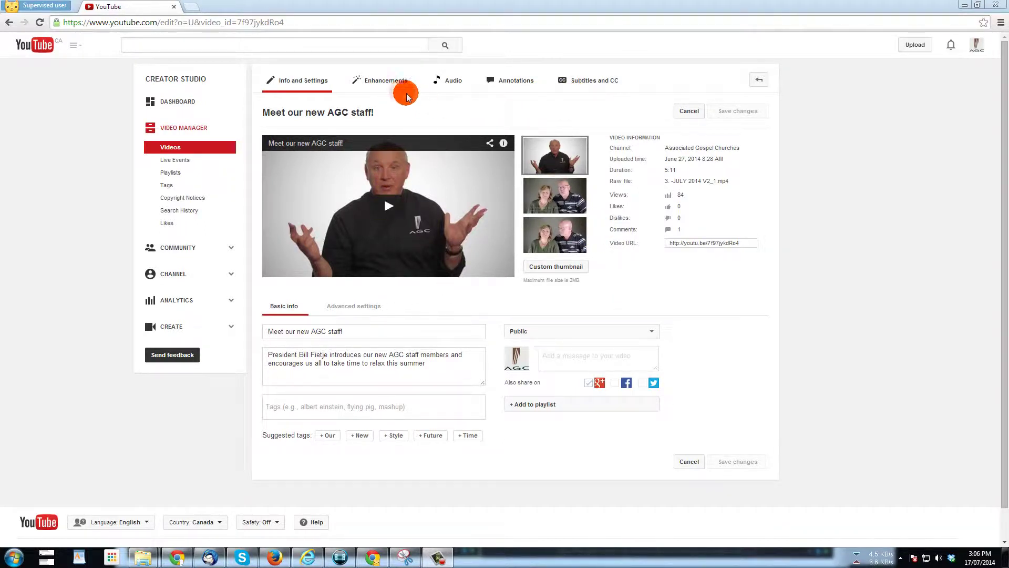
- Make the second suggested frame the thumbnail, check Channel status and features, then return to Videos
{"action": "mouse_move", "coordinate": [562, 235]}
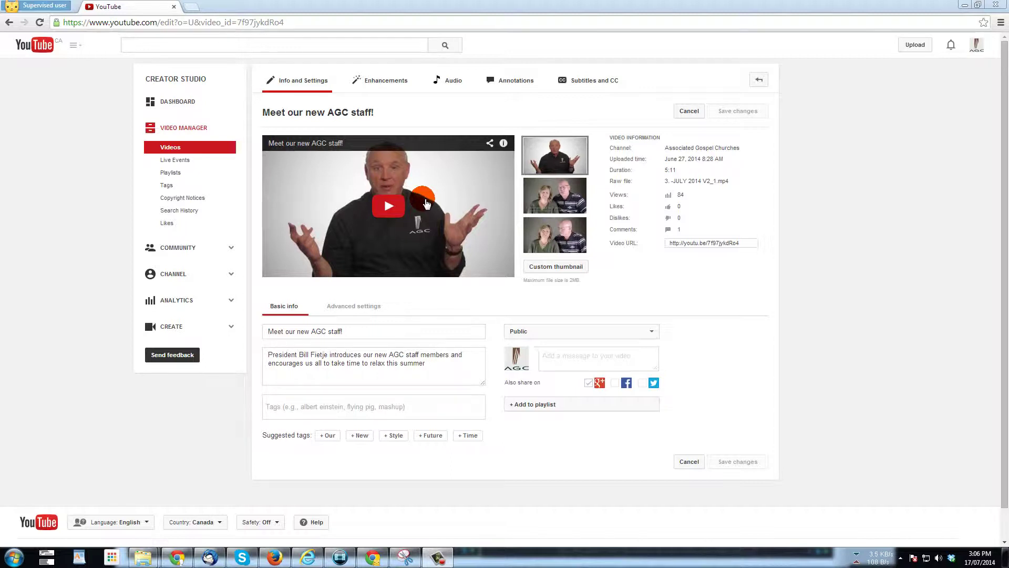
{"action": "mouse_move", "coordinate": [576, 196]}
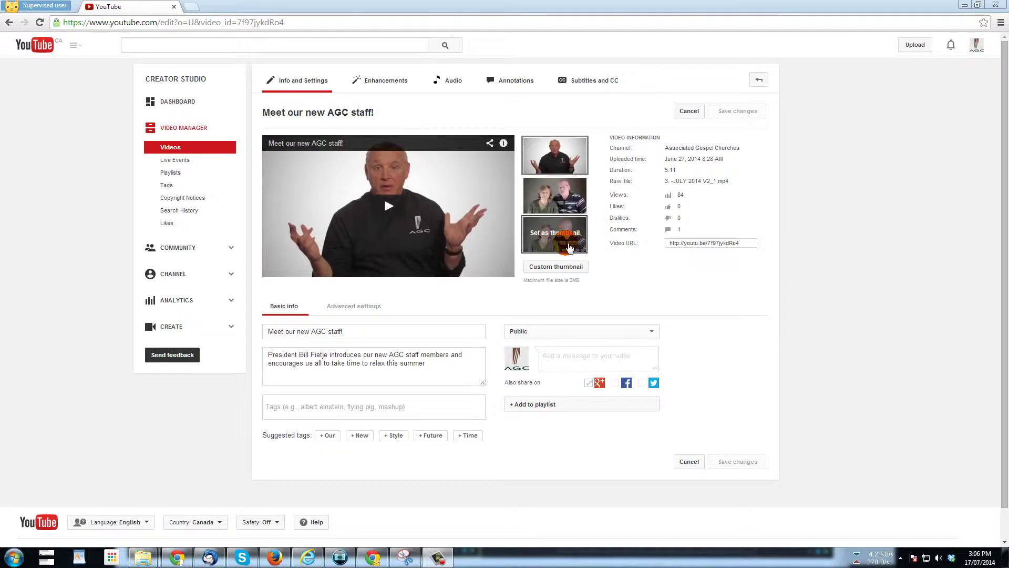
{"action": "left_click", "coordinate": [575, 202]}
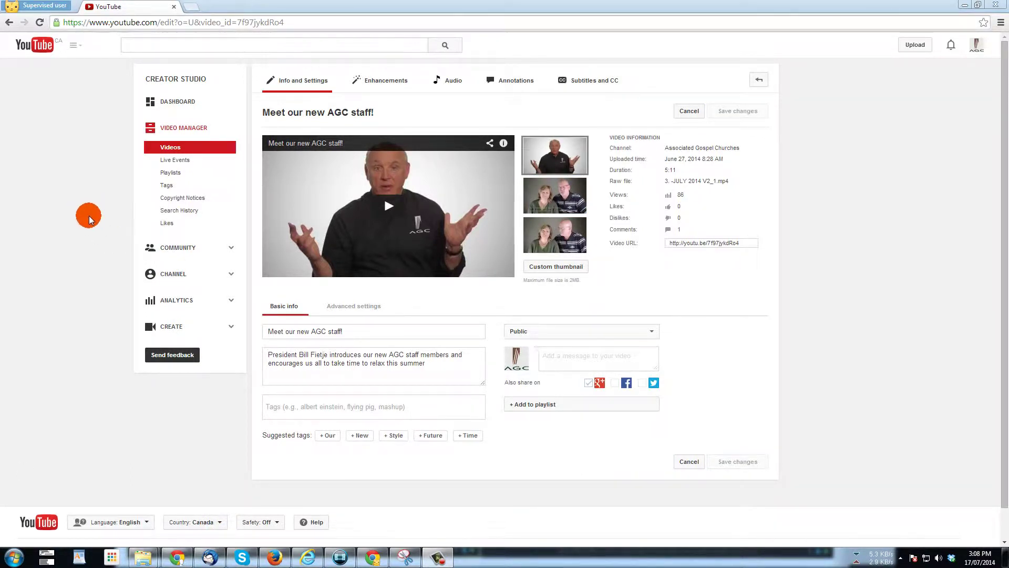
{"action": "left_click", "coordinate": [174, 275]}
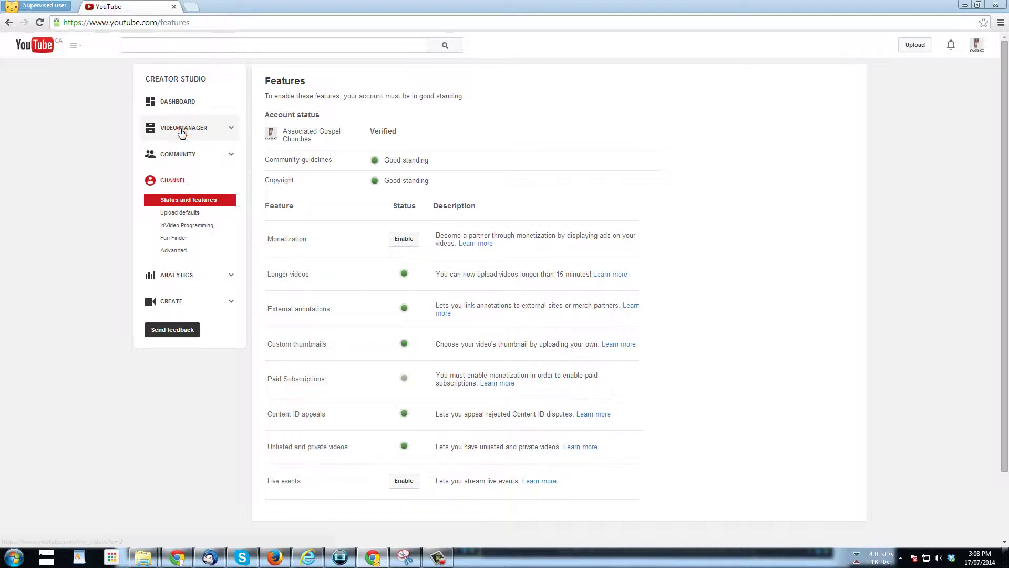
{"action": "left_click", "coordinate": [185, 132]}
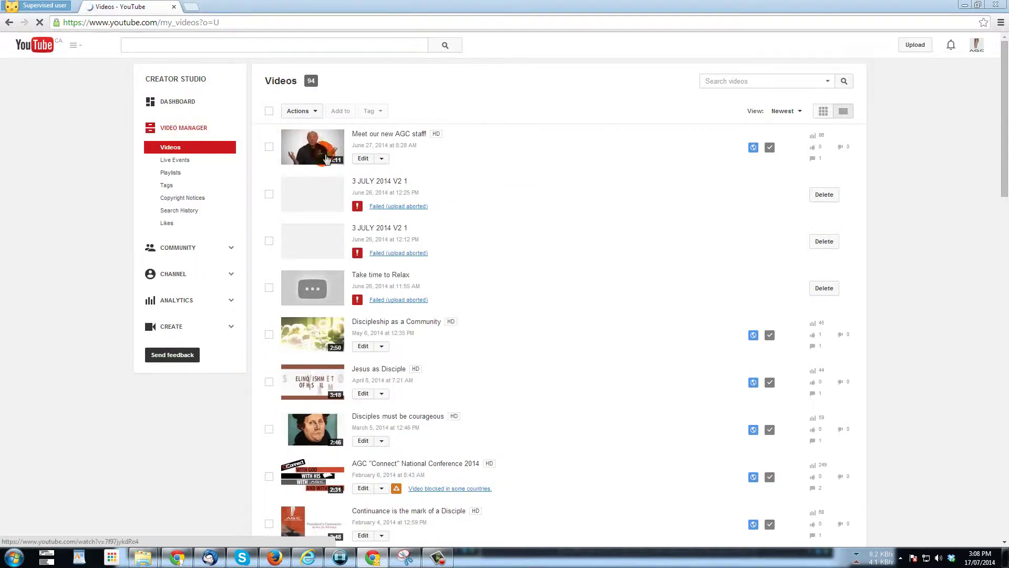
- Open 'Meet our new AGC staff!' for editing from the Video Manager list
{"action": "left_click", "coordinate": [363, 159]}
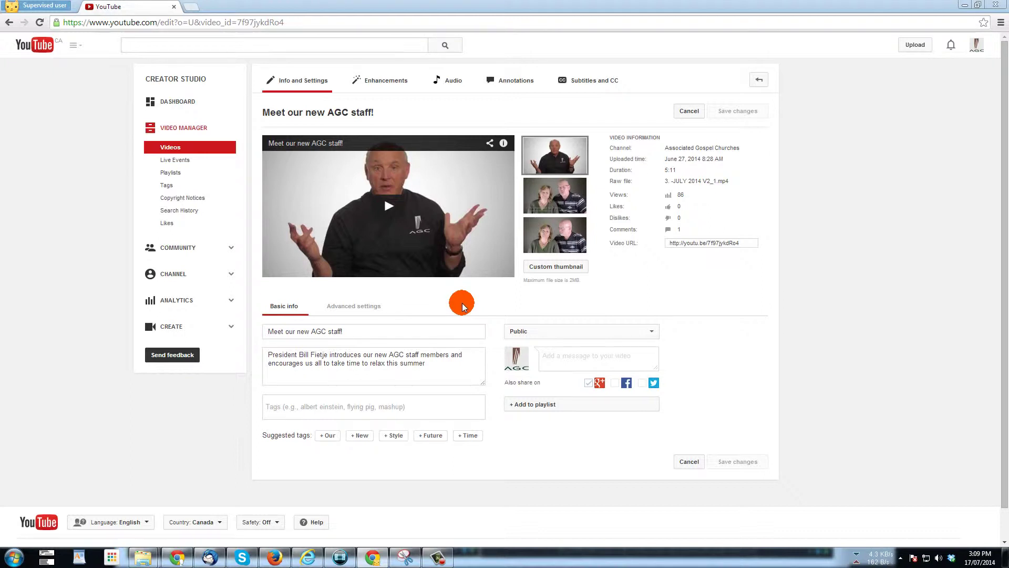
- Open the video's short link in a new tab and pause it on the title card
{"action": "left_click", "coordinate": [702, 243]}
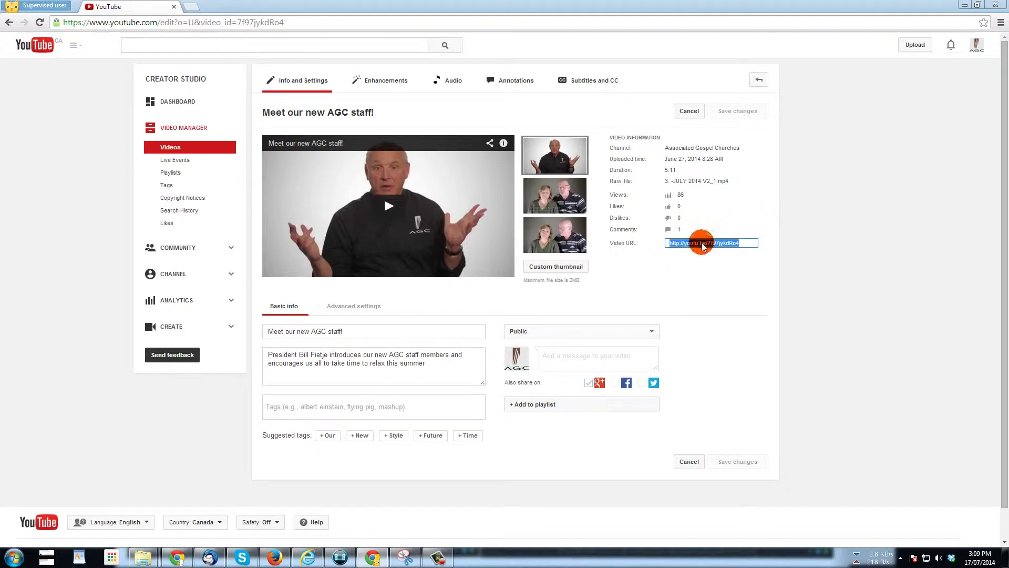
{"action": "right_click", "coordinate": [702, 243]}
{"action": "left_click", "coordinate": [727, 292]}
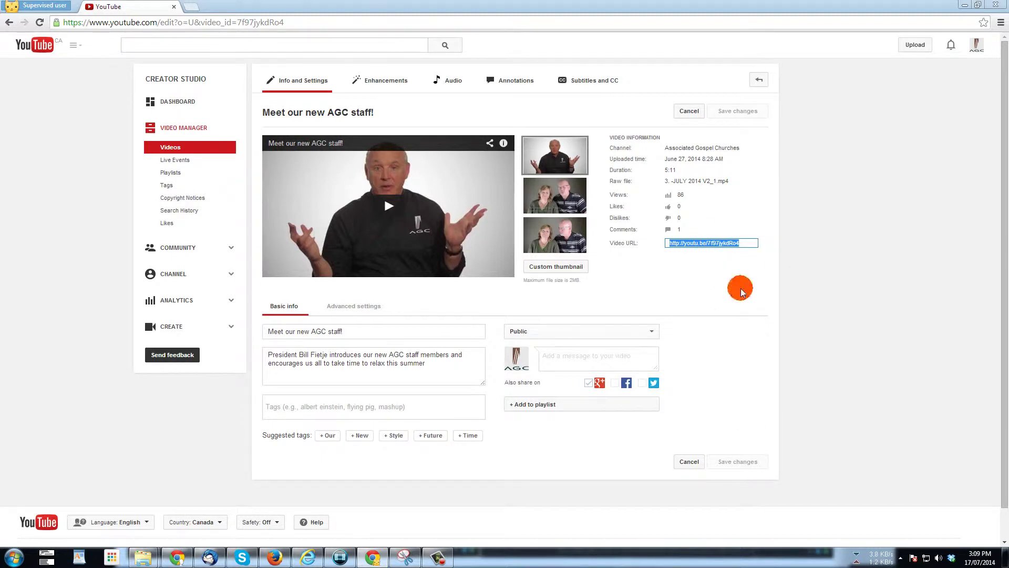
{"action": "left_click", "coordinate": [195, 12]}
{"action": "left_click", "coordinate": [216, 25]}
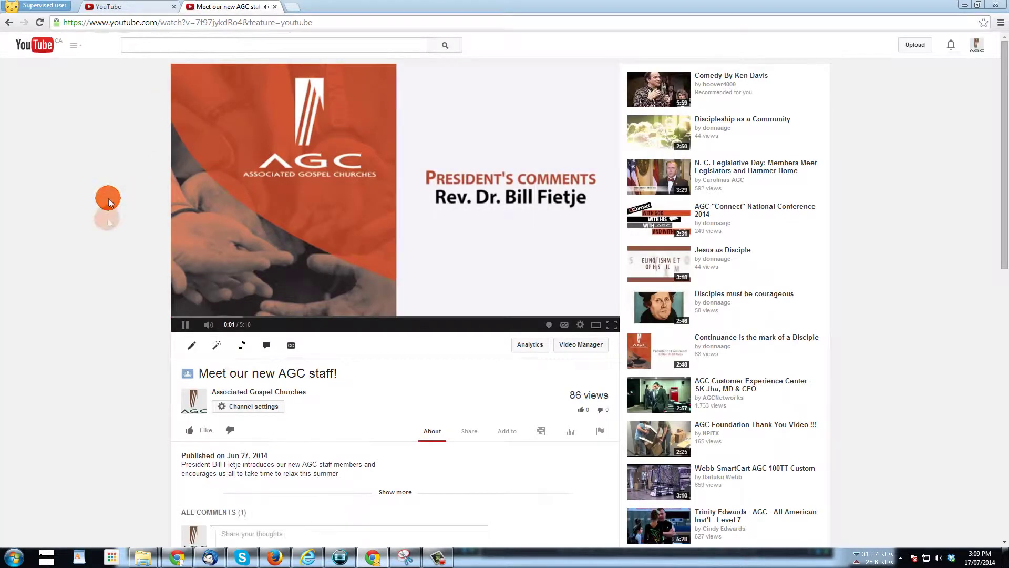
{"action": "left_click", "coordinate": [184, 325]}
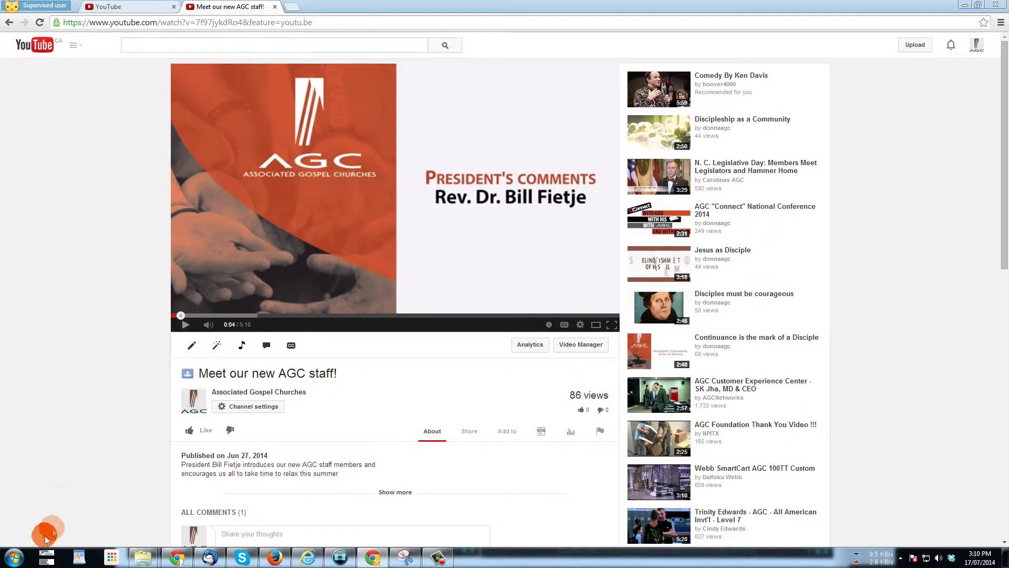
{"action": "left_click", "coordinate": [13, 558]}
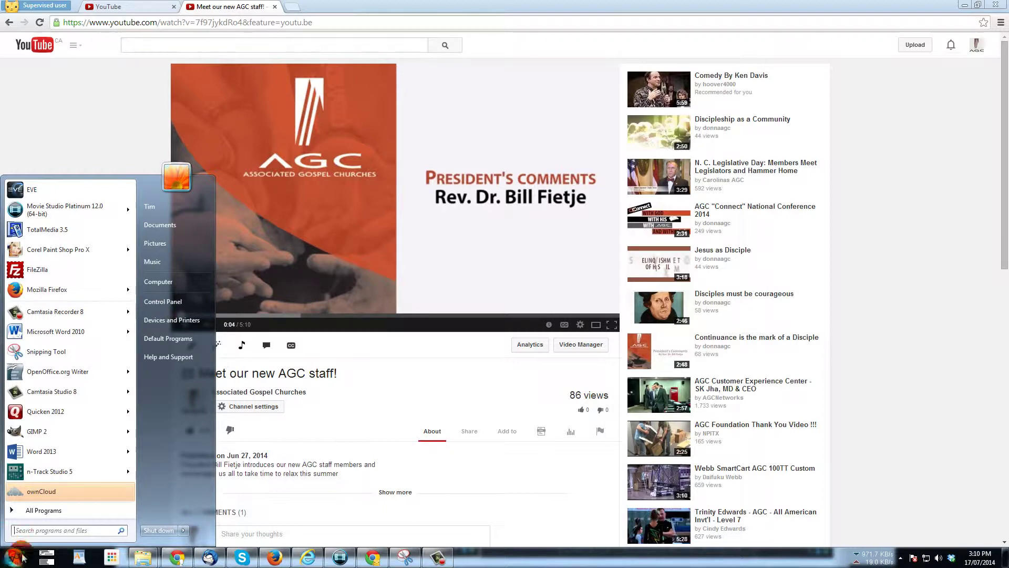
- Launch Snipping Tool by searching 'snip' in the Start menu and begin a new snip
{"action": "left_click", "coordinate": [33, 351]}
{"action": "left_click", "coordinate": [73, 532]}
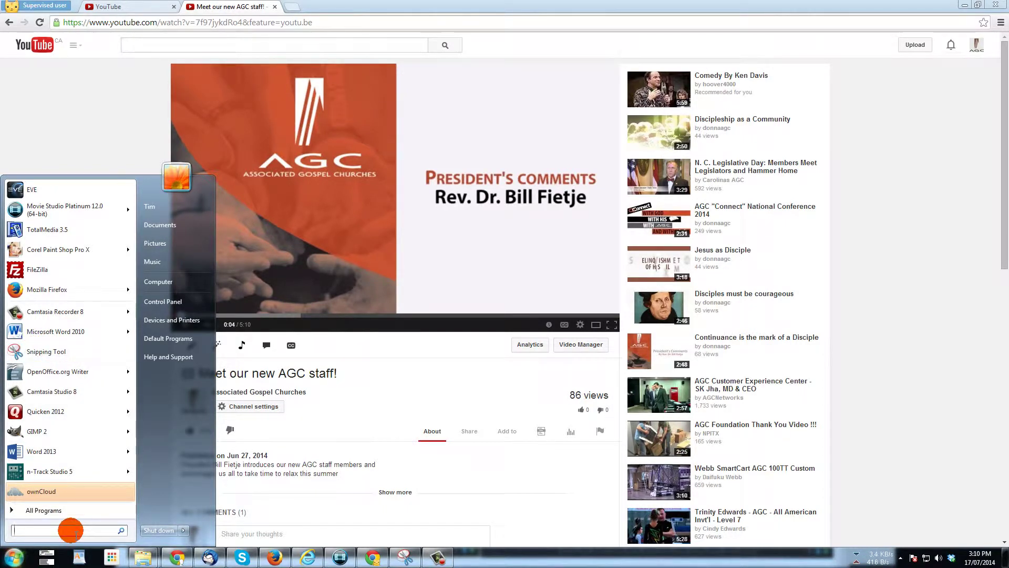
{"action": "type", "text": "snip"}
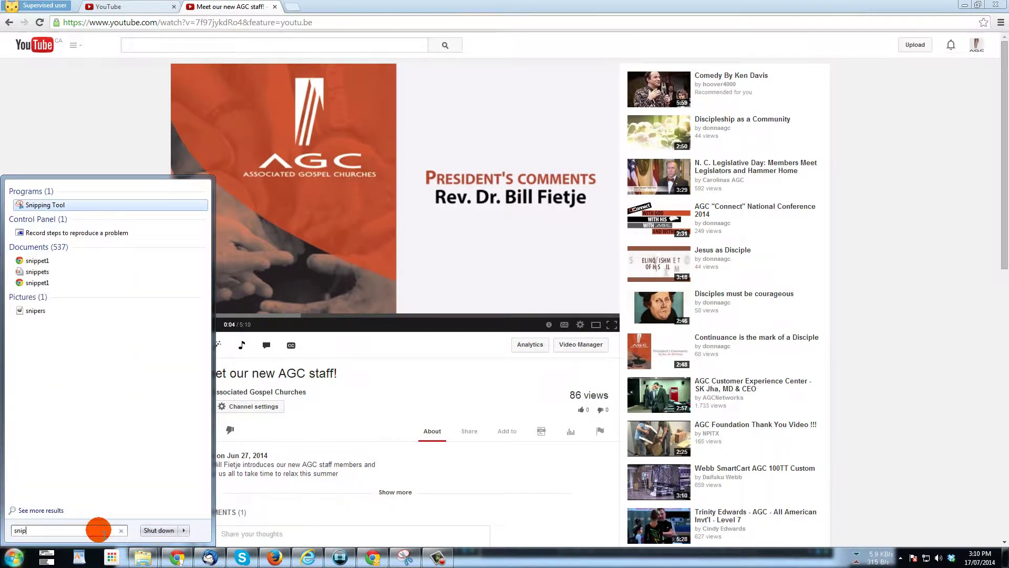
{"action": "left_click", "coordinate": [37, 206]}
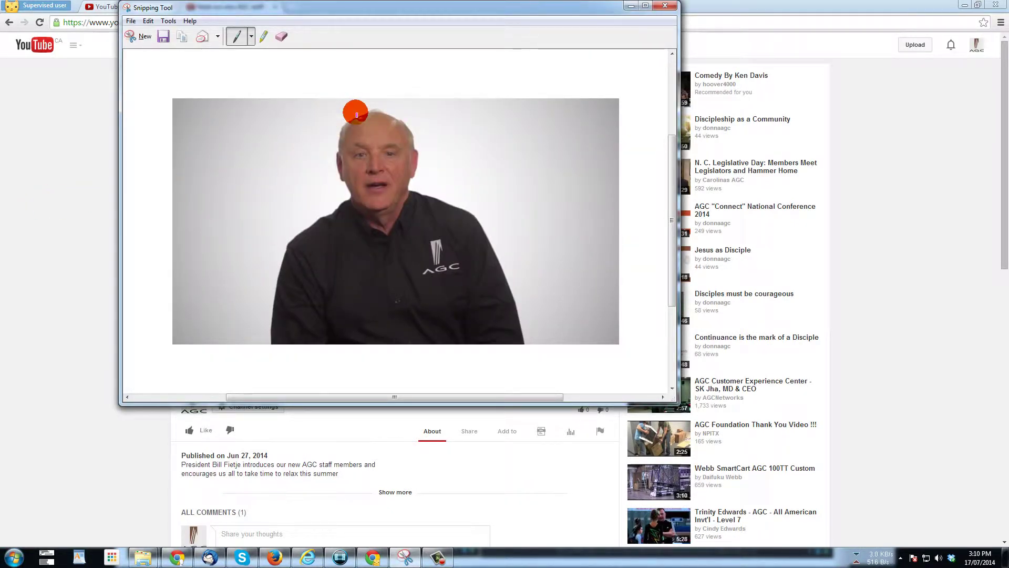
{"action": "left_click", "coordinate": [138, 40]}
- Snip the video frame showing the President's Comments title card
{"action": "left_click_drag", "start_coordinate": [241, 126], "coordinate": [259, 136]}
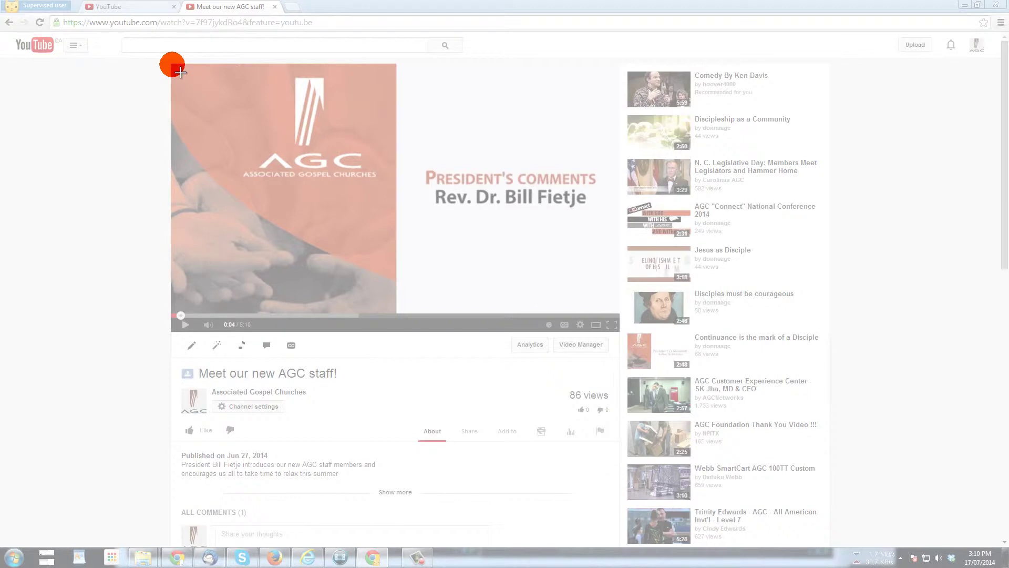
{"action": "left_click_drag", "start_coordinate": [180, 72], "coordinate": [626, 316]}
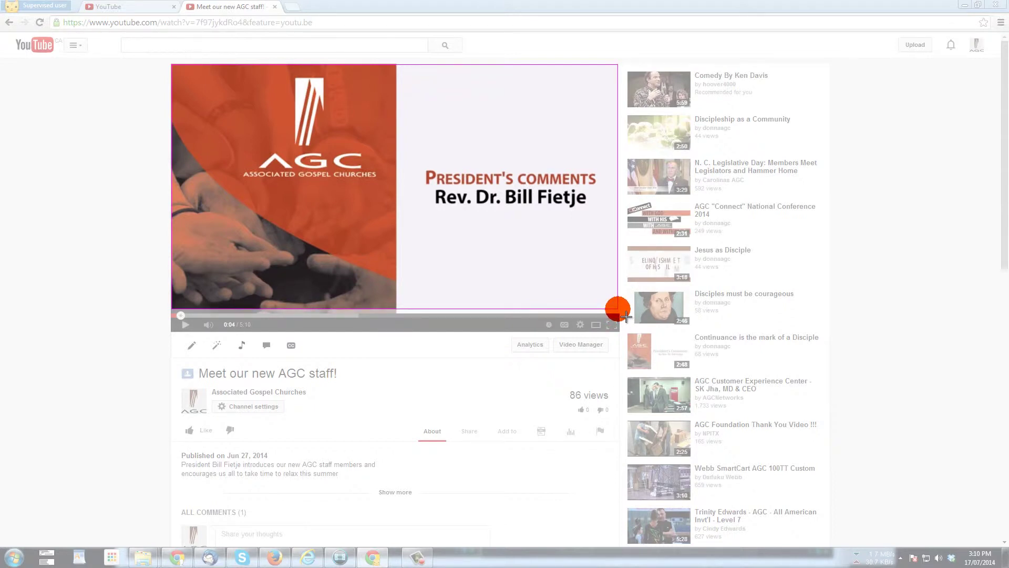
{"action": "left_click_drag", "start_coordinate": [626, 315], "coordinate": [626, 315]}
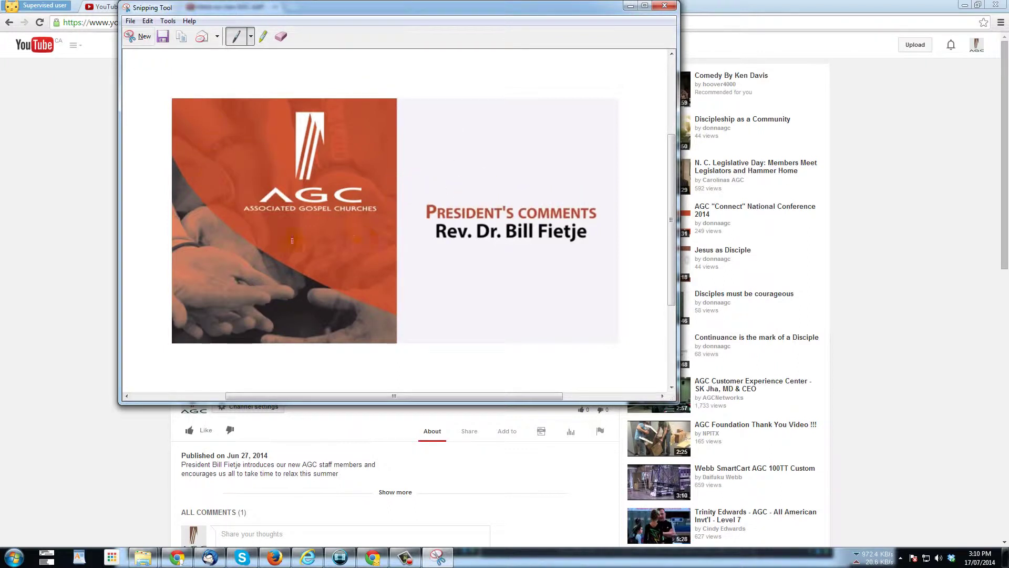
- Save the snip as JPEG 'Capture 3' and close Snipping Tool
{"action": "left_click", "coordinate": [161, 38]}
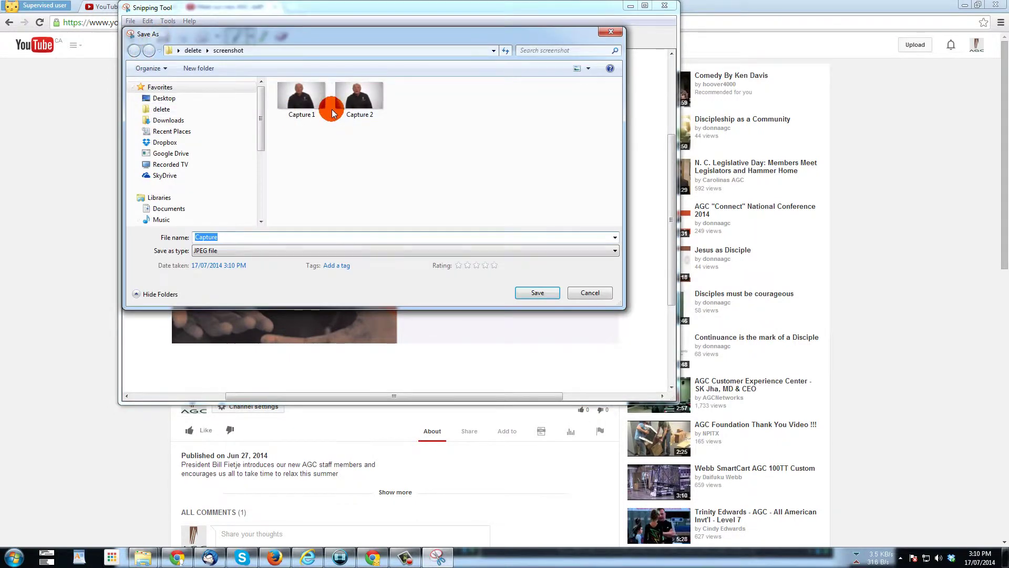
{"action": "left_click", "coordinate": [272, 237]}
{"action": "type", "text": "Captur"}
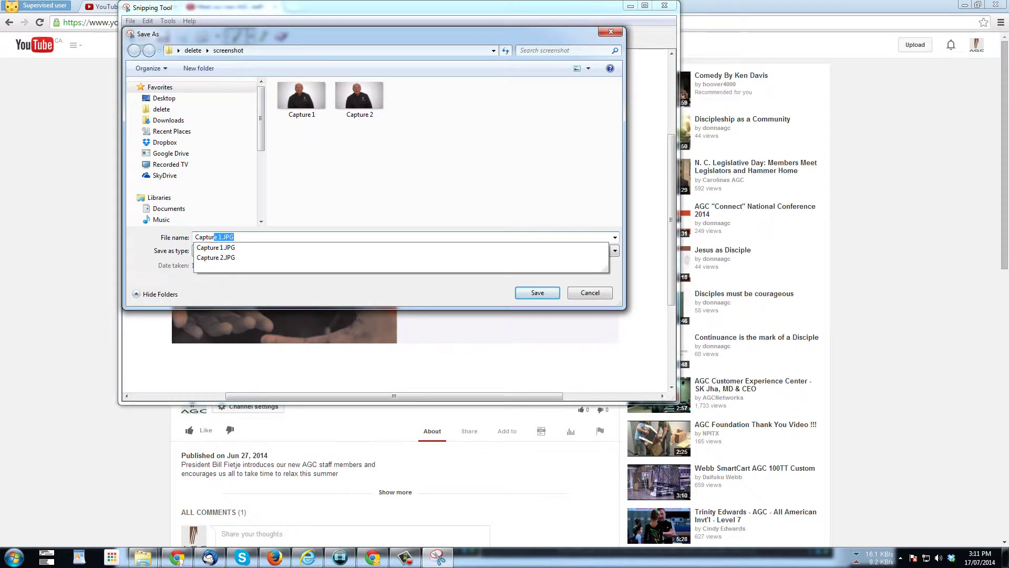
{"action": "type", "text": "e 3"}
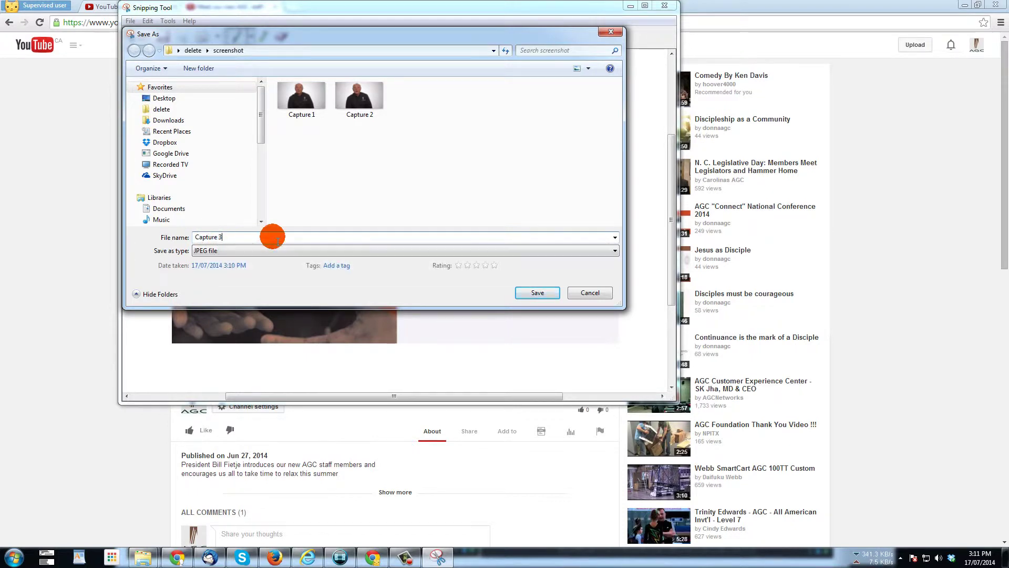
{"action": "key", "text": "Return"}
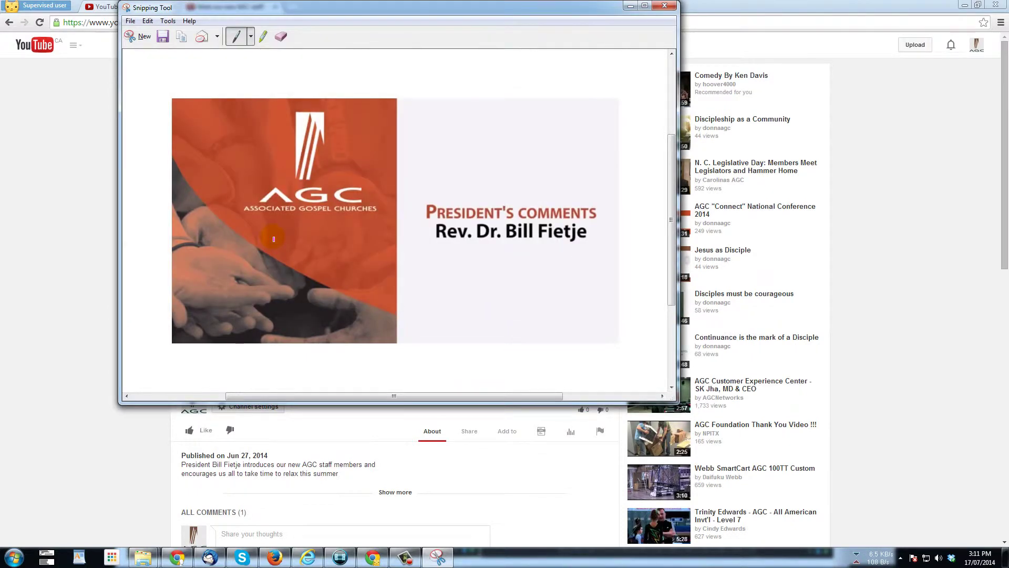
{"action": "left_click", "coordinate": [665, 6]}
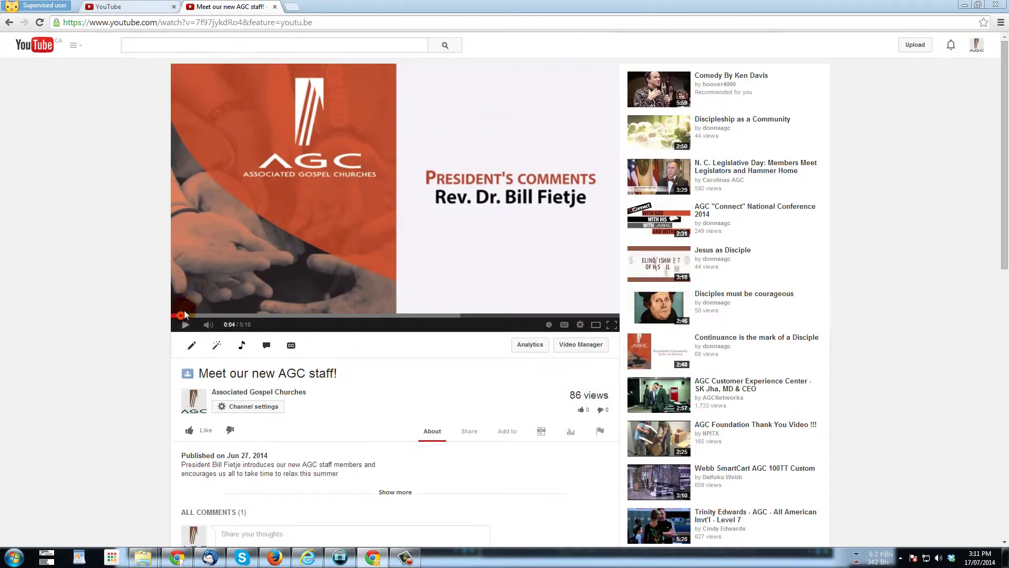
- Scrub the video to about 0:43, then play and pause until it stops at 0:42
{"action": "left_click_drag", "start_coordinate": [185, 316], "coordinate": [233, 319]}
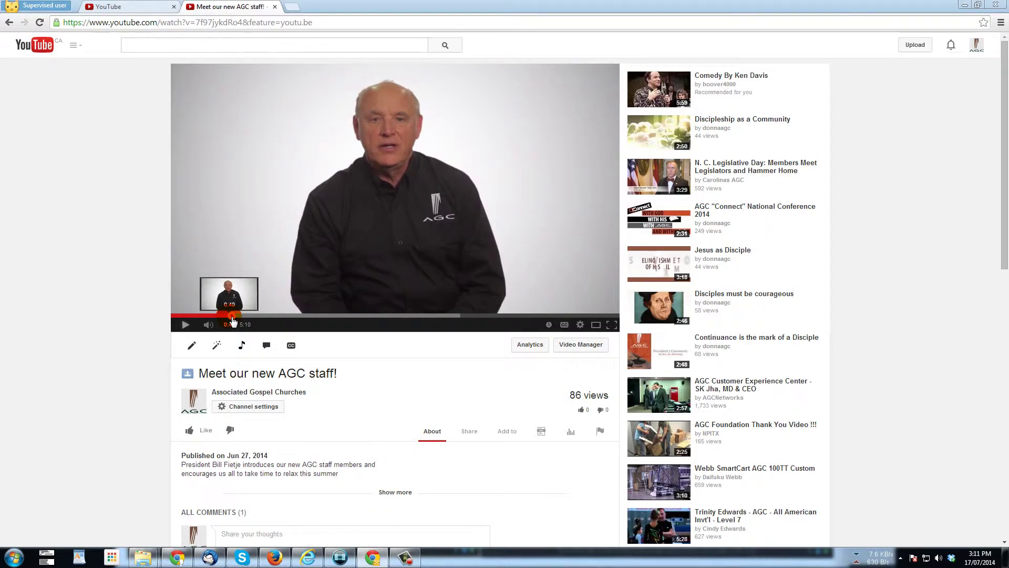
{"action": "left_click", "coordinate": [191, 327]}
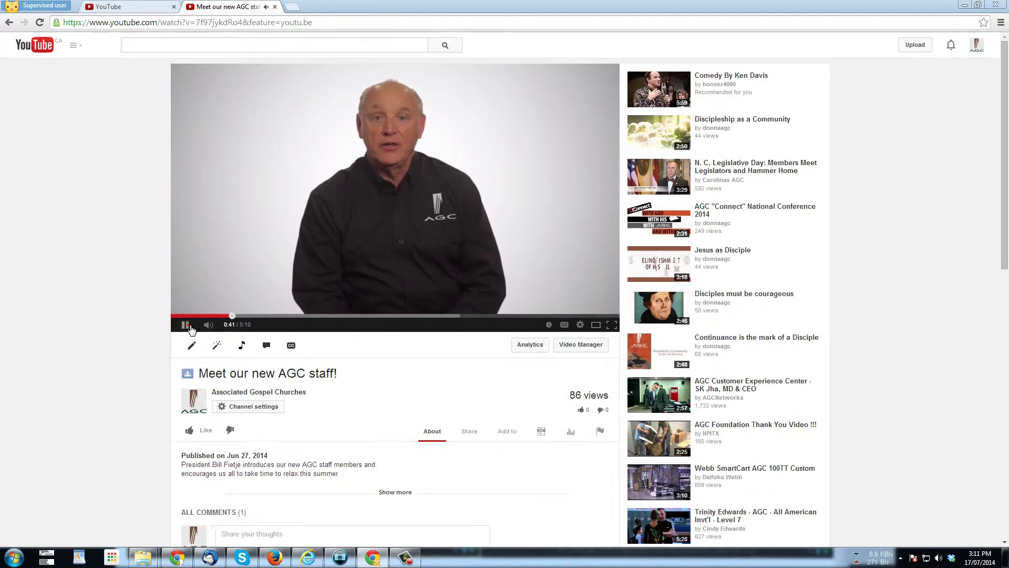
{"action": "left_click", "coordinate": [191, 328]}
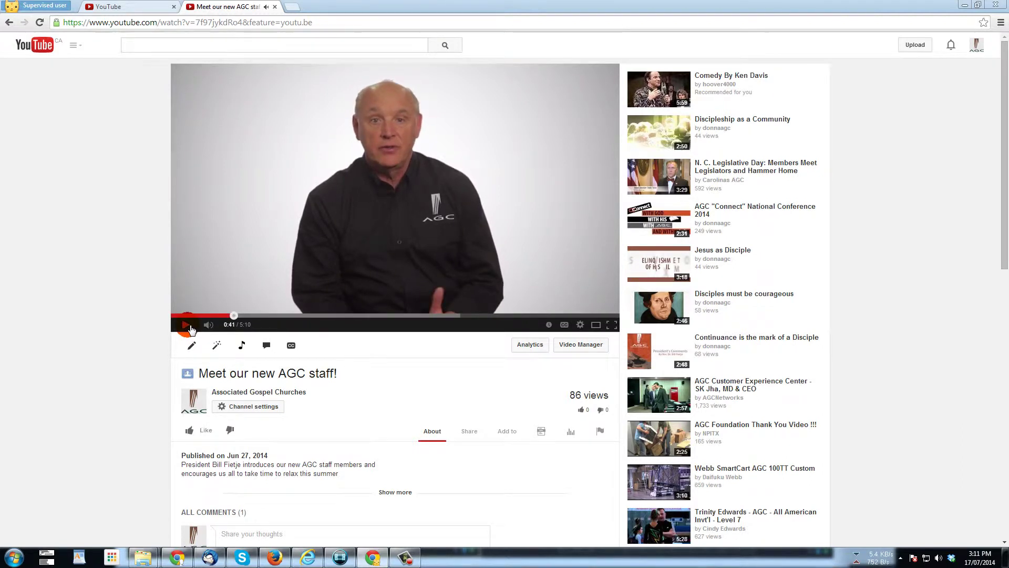
{"action": "left_click", "coordinate": [191, 328]}
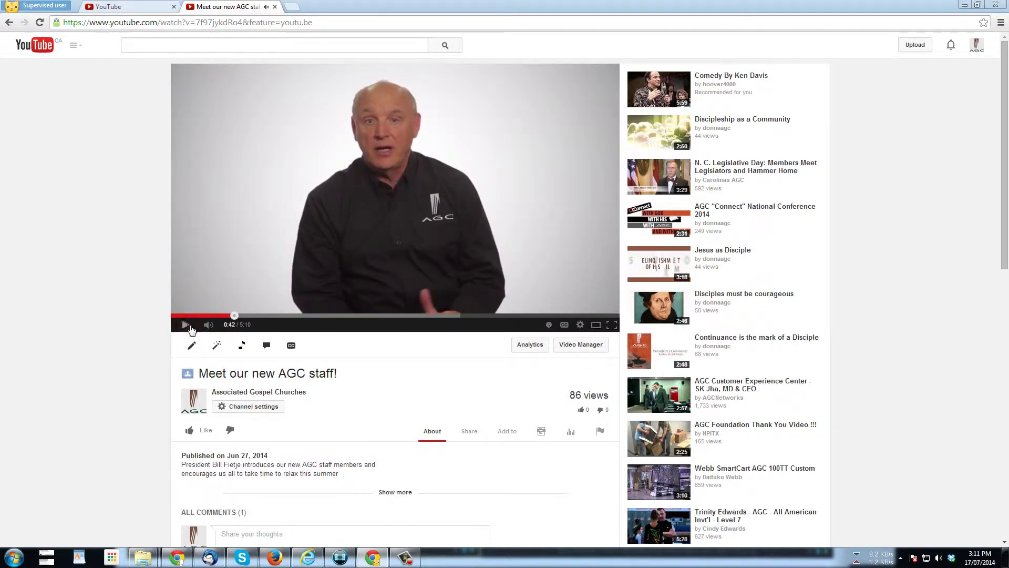
{"action": "left_click", "coordinate": [191, 327]}
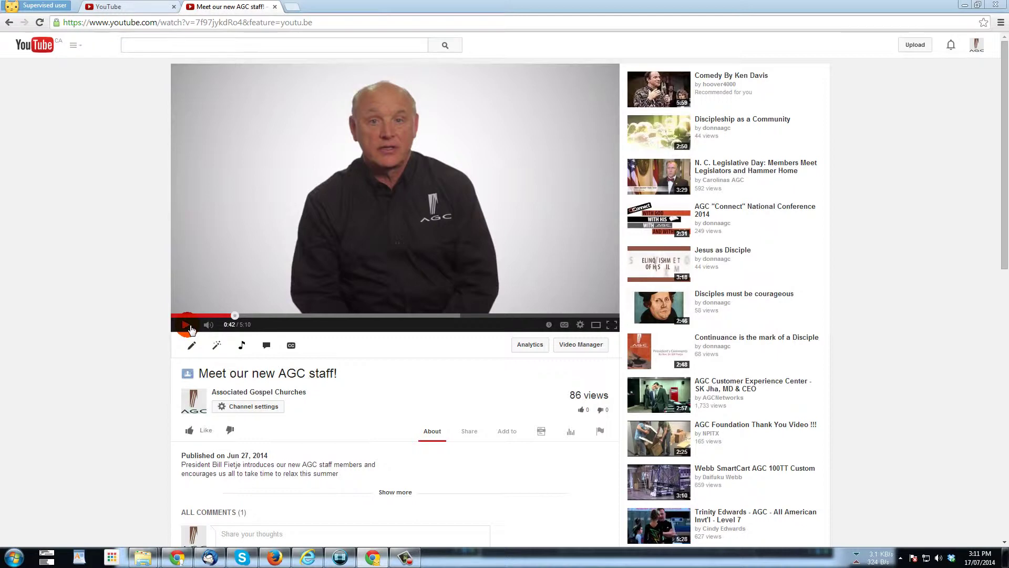
- Launch Snipping Tool via a 'snip' Start search and snip the paused 0:42 video frame
{"action": "left_click", "coordinate": [15, 556]}
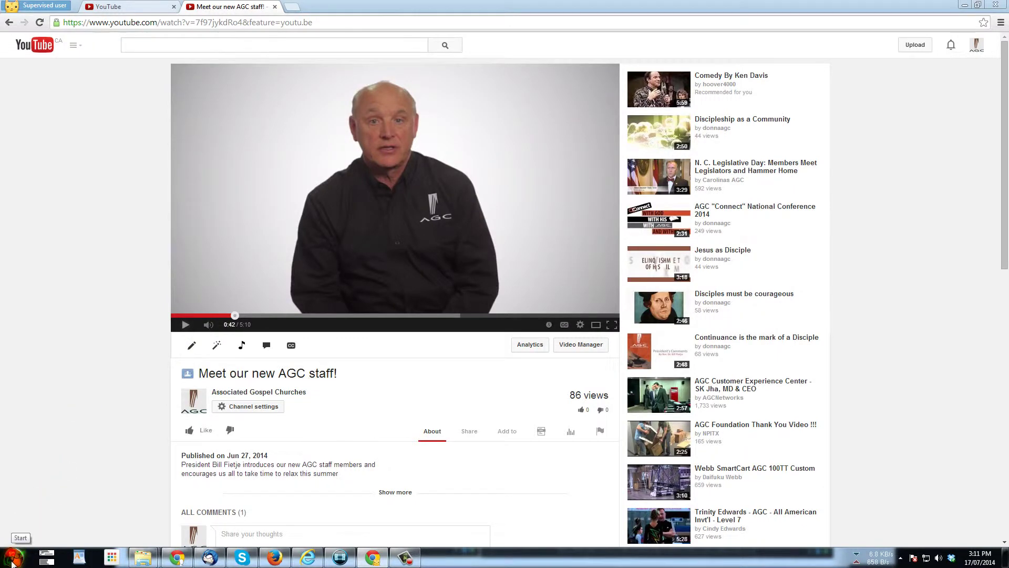
{"action": "left_click", "coordinate": [24, 532]}
{"action": "type", "text": "s"}
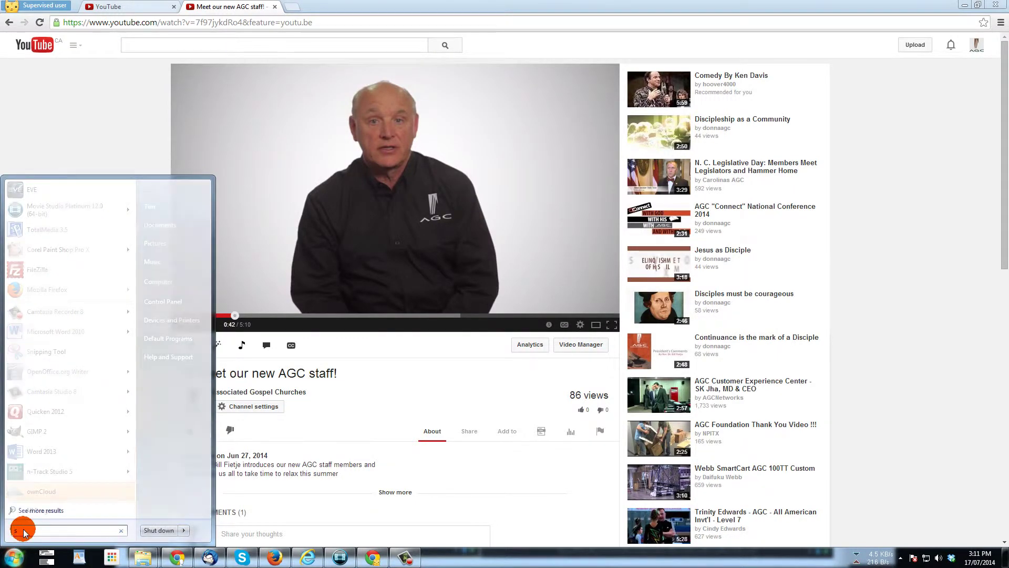
{"action": "type", "text": "nip"}
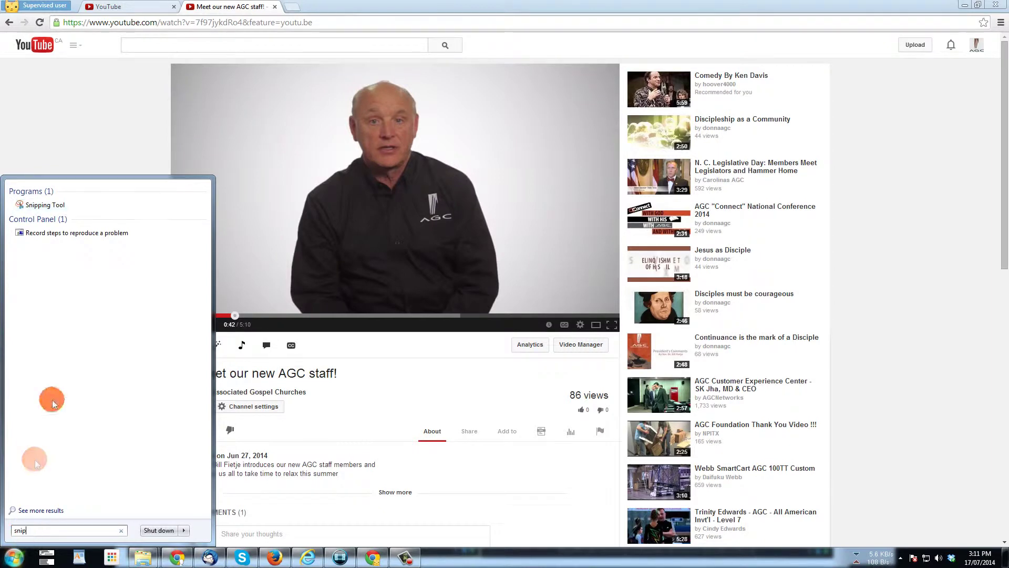
{"action": "left_click", "coordinate": [54, 203]}
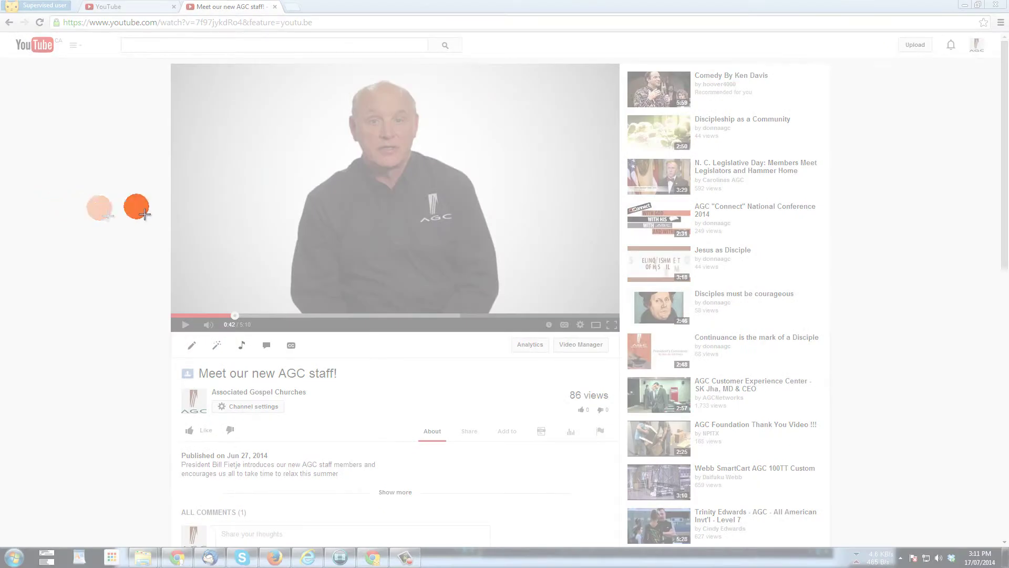
{"action": "left_click_drag", "start_coordinate": [179, 71], "coordinate": [628, 316]}
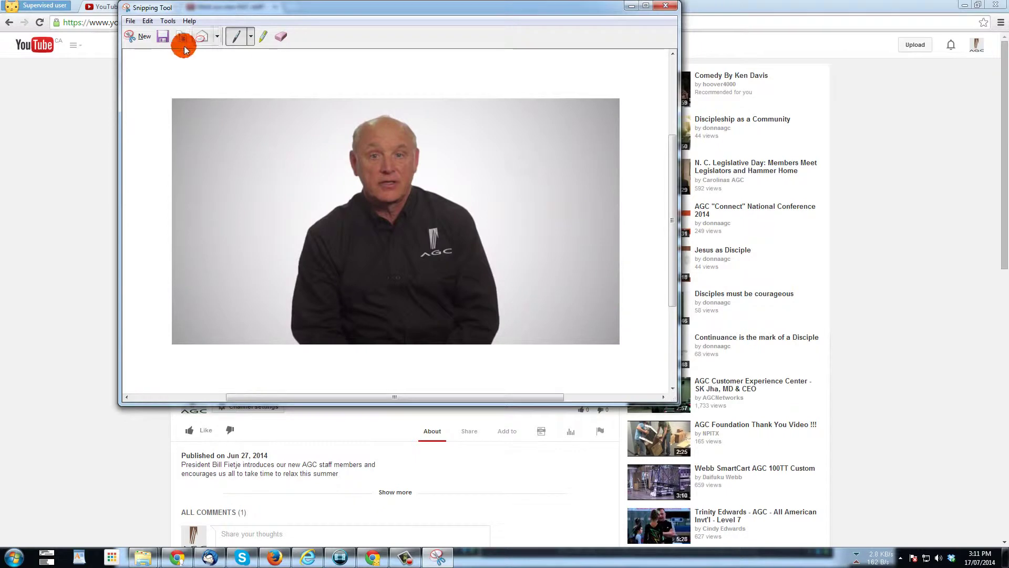
- Save the 0:42 snip as 'Capture 4', keeping JPEG as the file type
{"action": "left_click", "coordinate": [163, 37]}
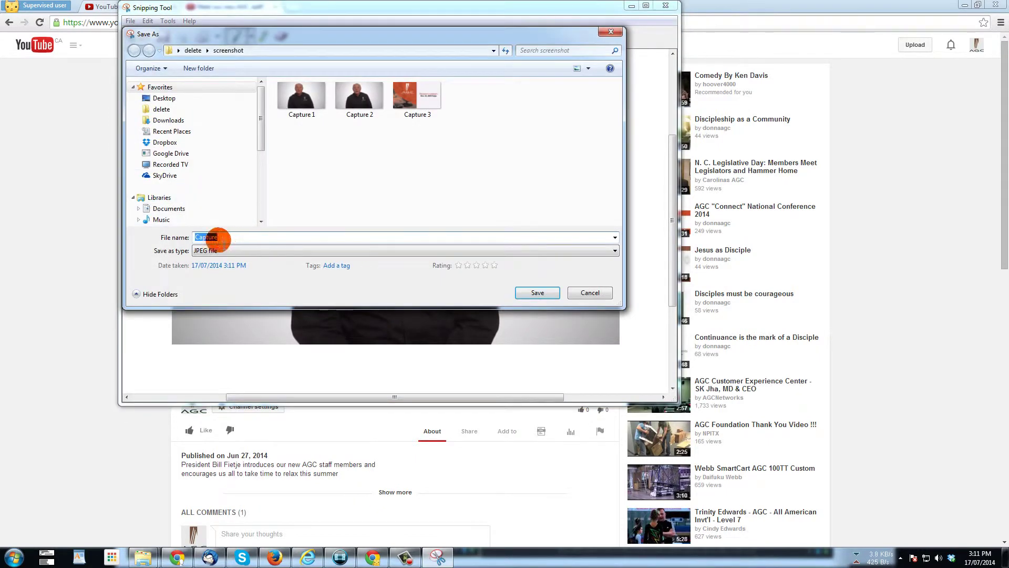
{"action": "left_click", "coordinate": [227, 239]}
{"action": "type", "text": "4"}
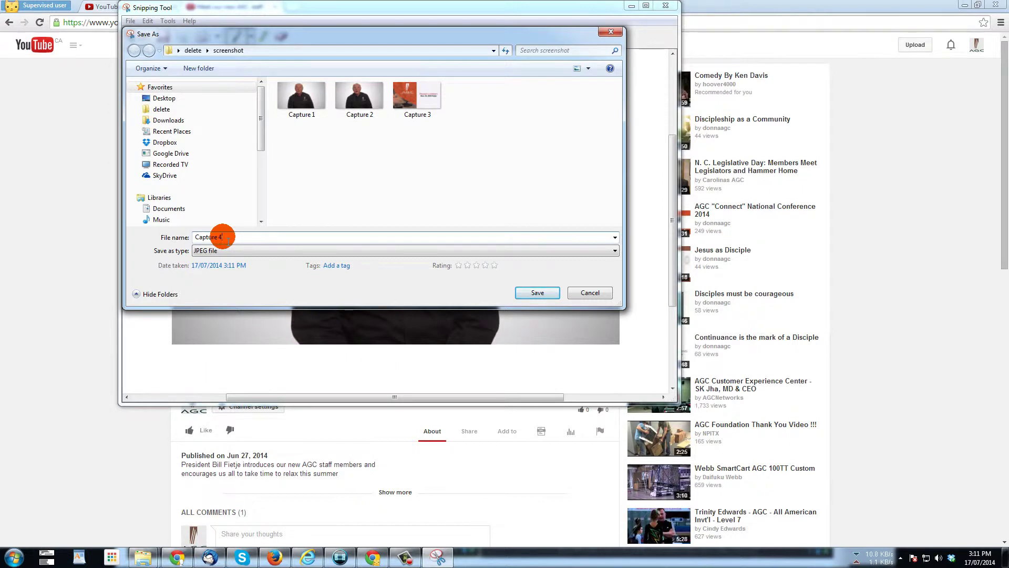
{"action": "left_click", "coordinate": [208, 251]}
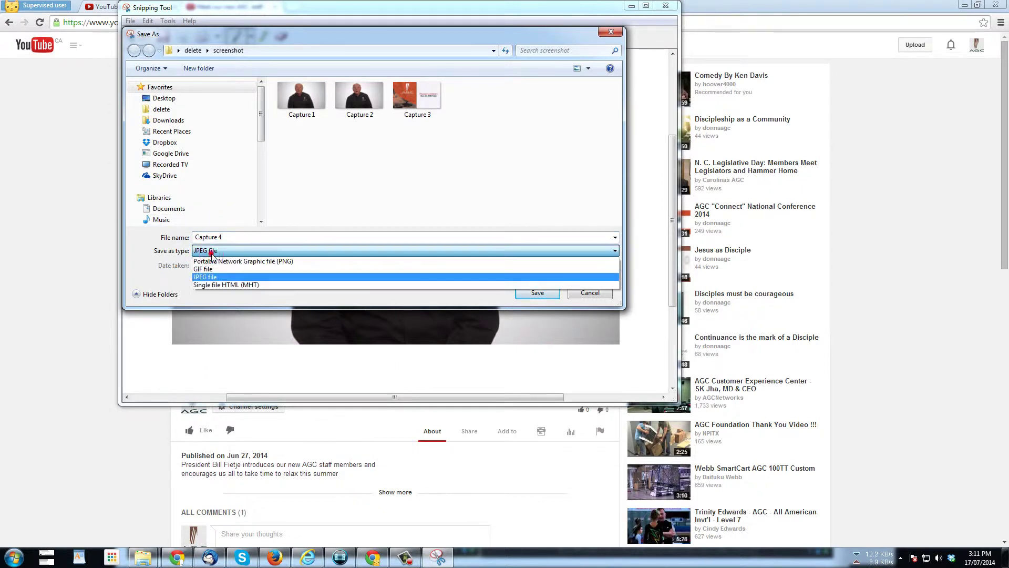
{"action": "left_click", "coordinate": [202, 277]}
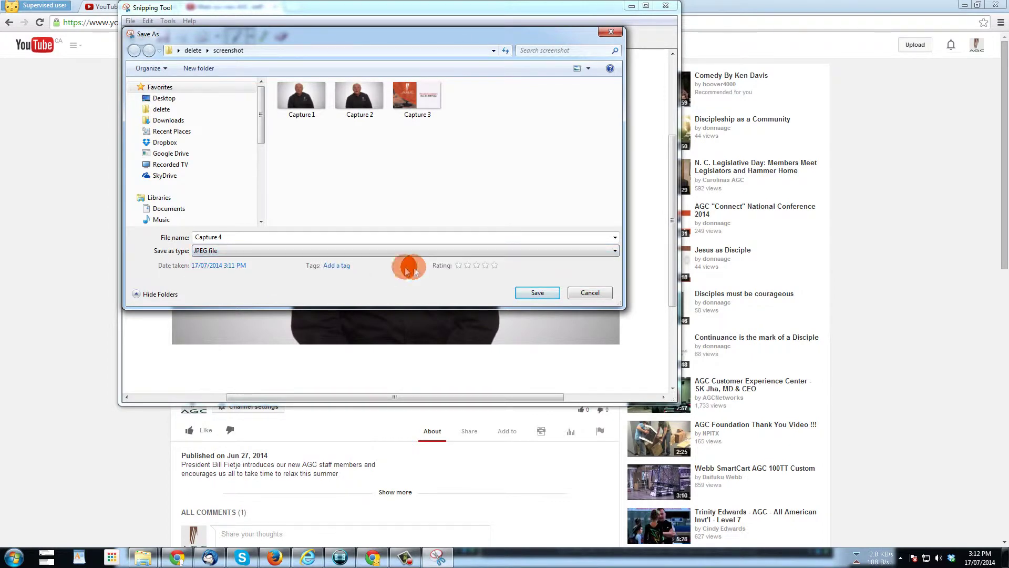
{"action": "left_click", "coordinate": [526, 292]}
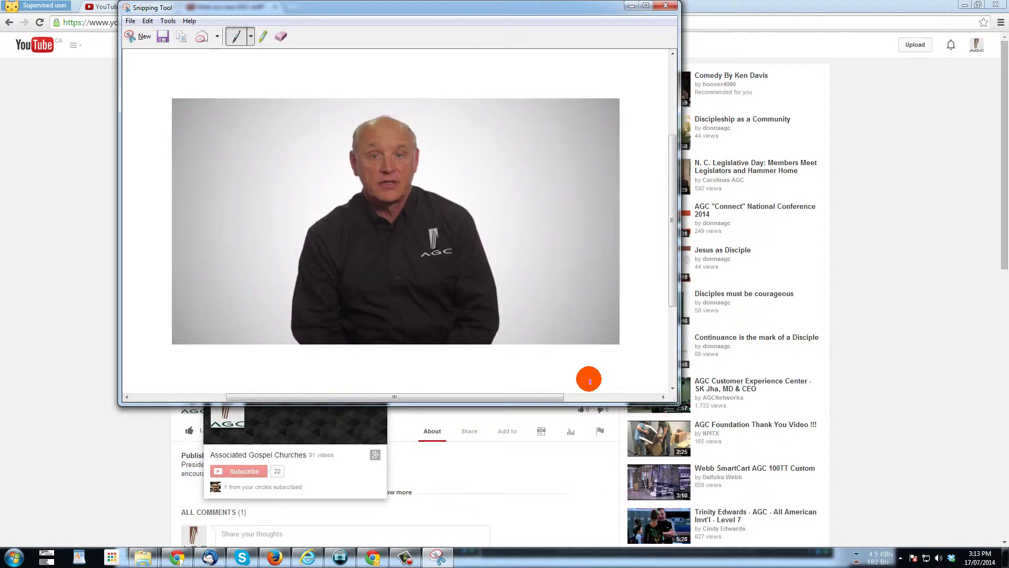
- Bring the Chrome window with the paused YouTube video back to the front
{"action": "left_click", "coordinate": [709, 6]}
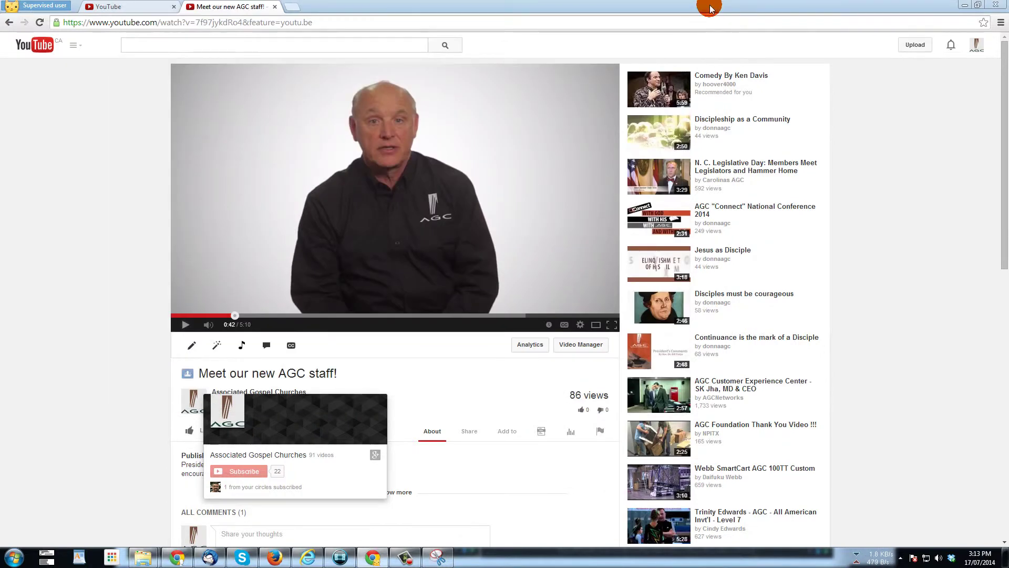
- On the video's edit page, upload Capture 2 from the screenshot folder as the custom thumbnail
{"action": "left_click", "coordinate": [119, 8]}
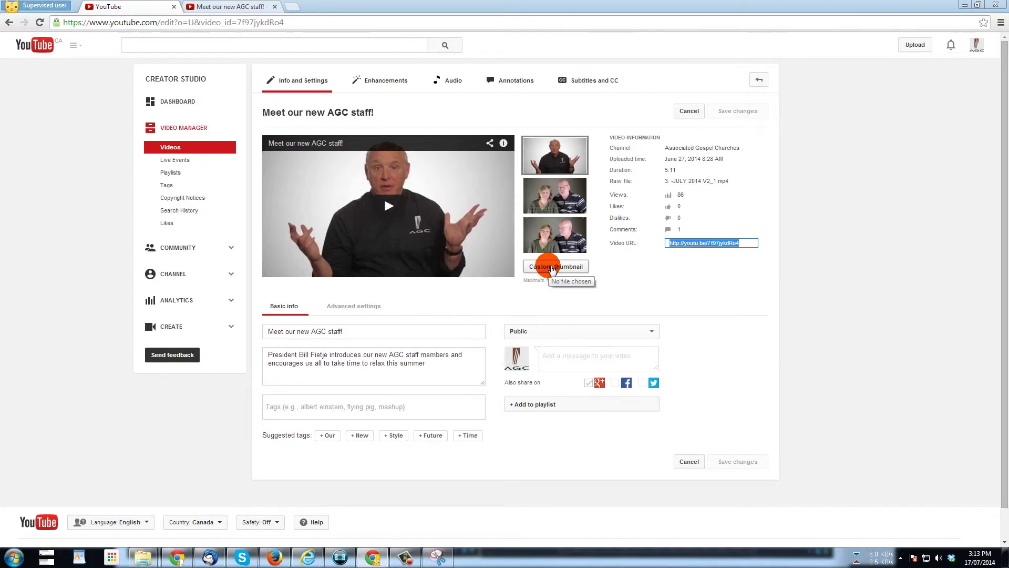
{"action": "left_click", "coordinate": [551, 267]}
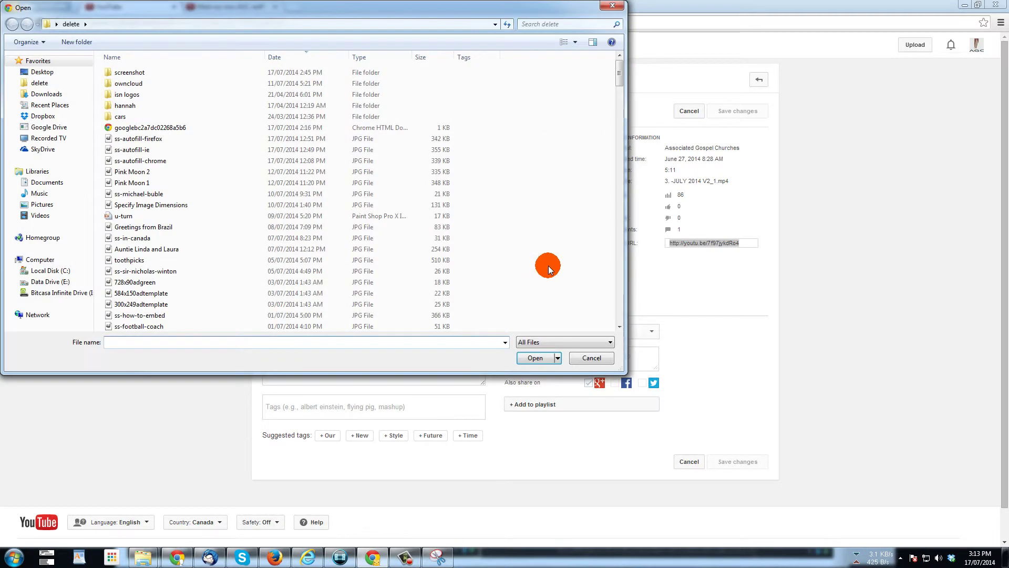
{"action": "double_click", "coordinate": [120, 73]}
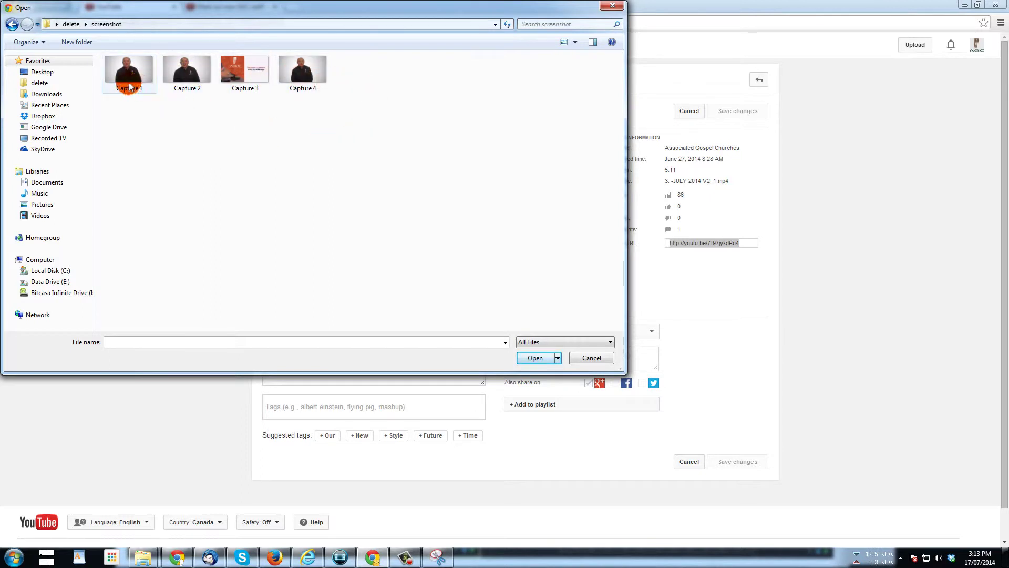
{"action": "left_click", "coordinate": [190, 79]}
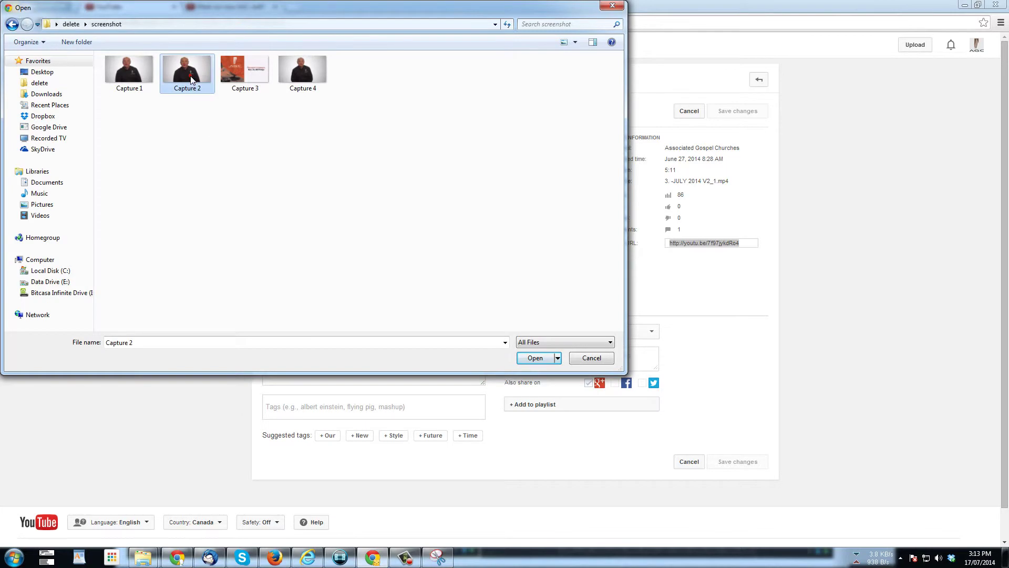
{"action": "left_click", "coordinate": [541, 362]}
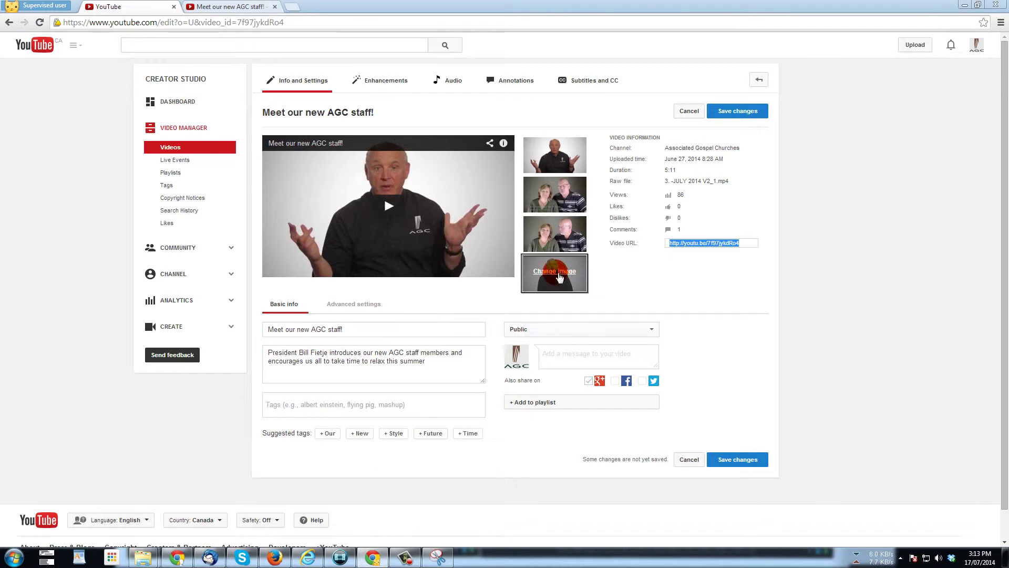
- Save the edits to 'Meet our new AGC staff!' so its new custom thumbnail is kept
{"action": "left_click", "coordinate": [558, 282]}
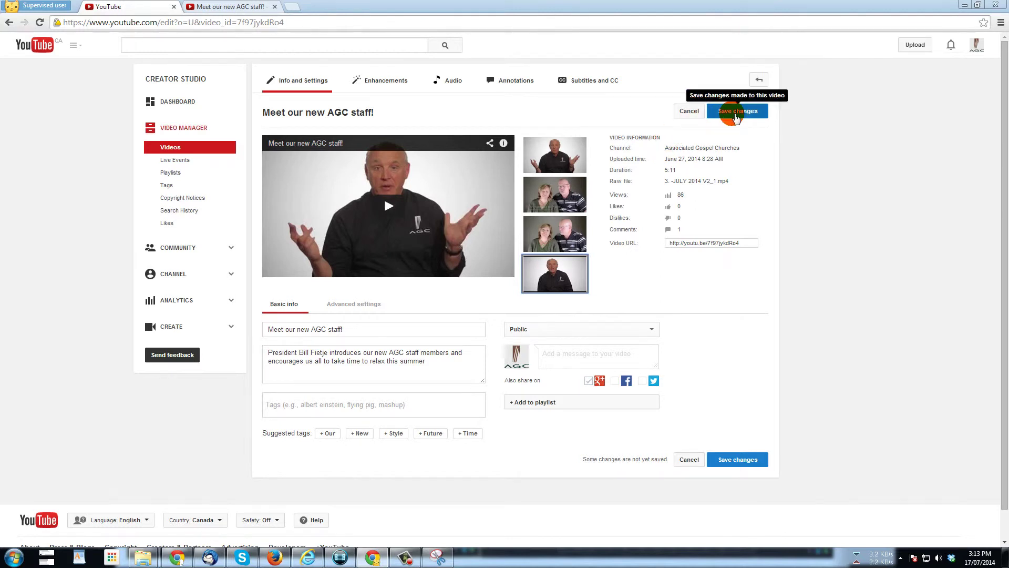
{"action": "left_click", "coordinate": [735, 117]}
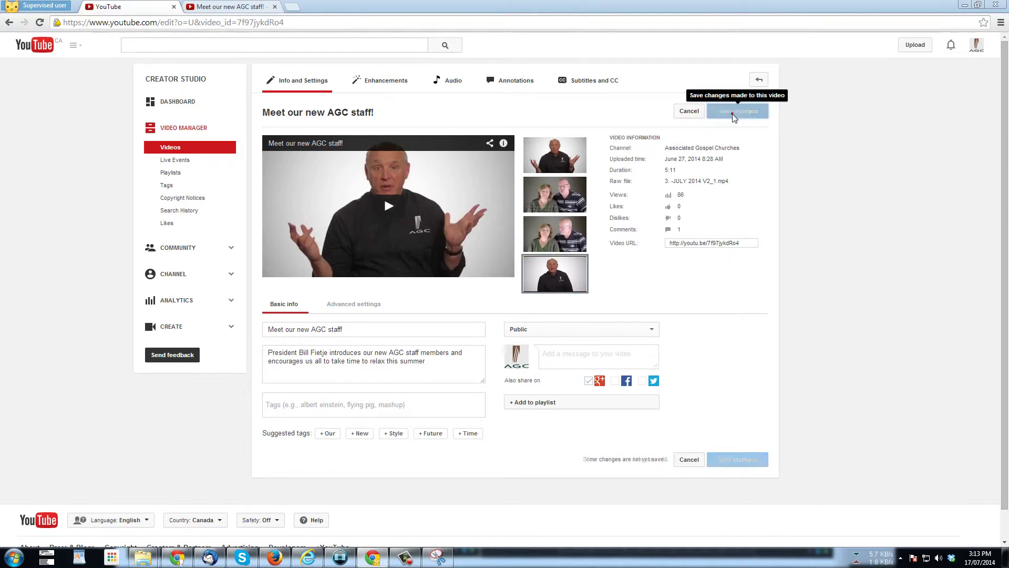